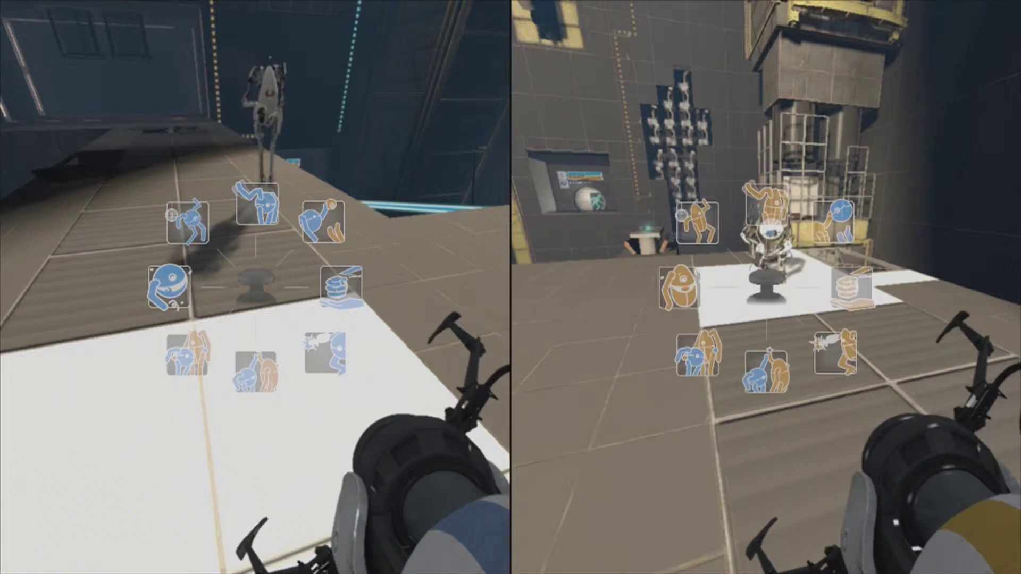
key("q")
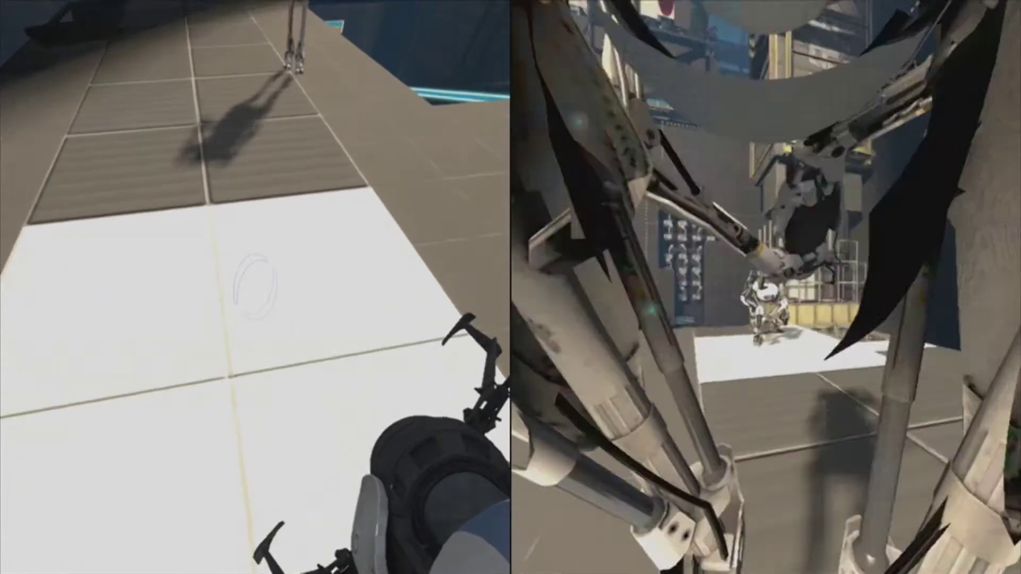
key("q")
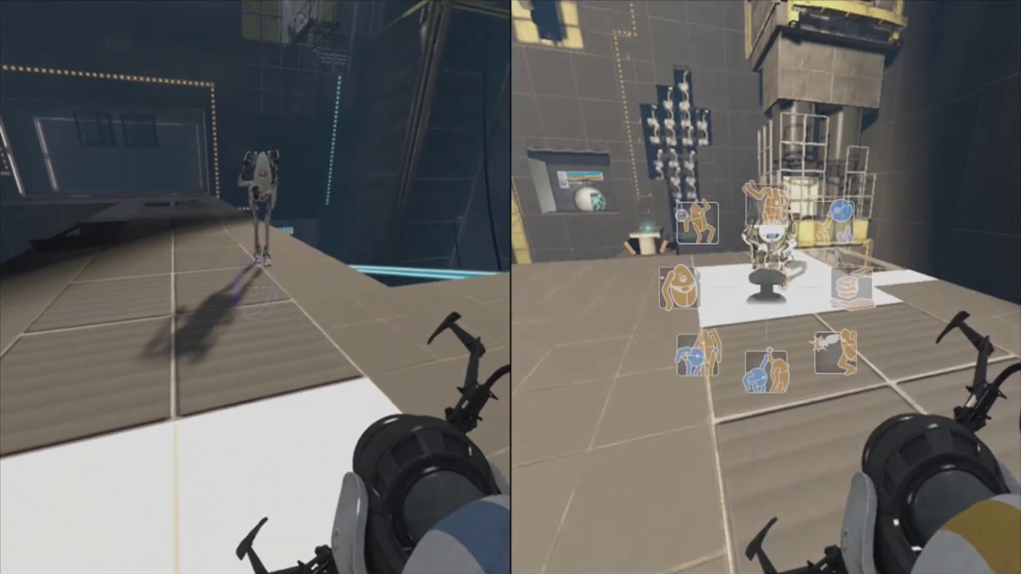
key("q")
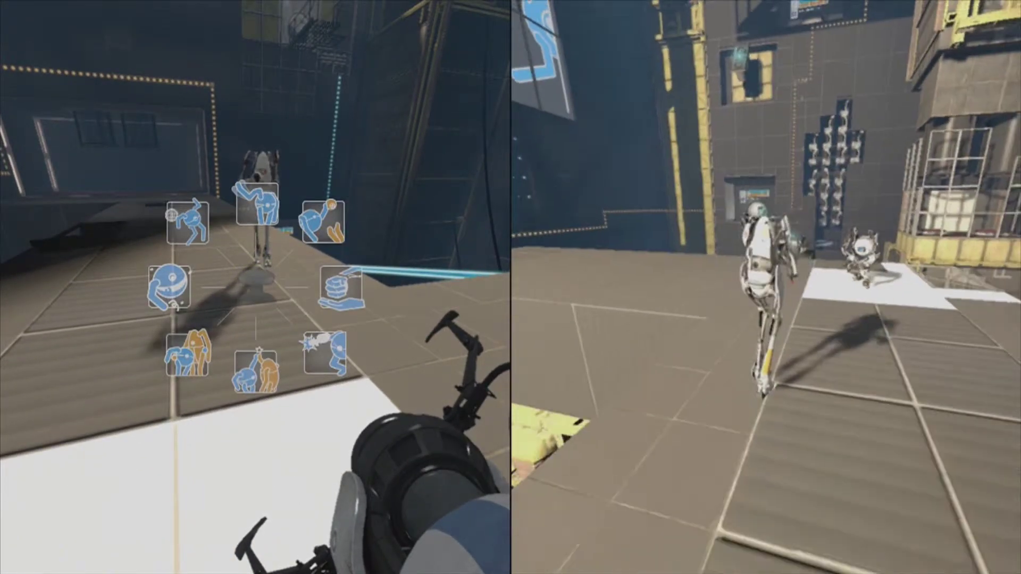